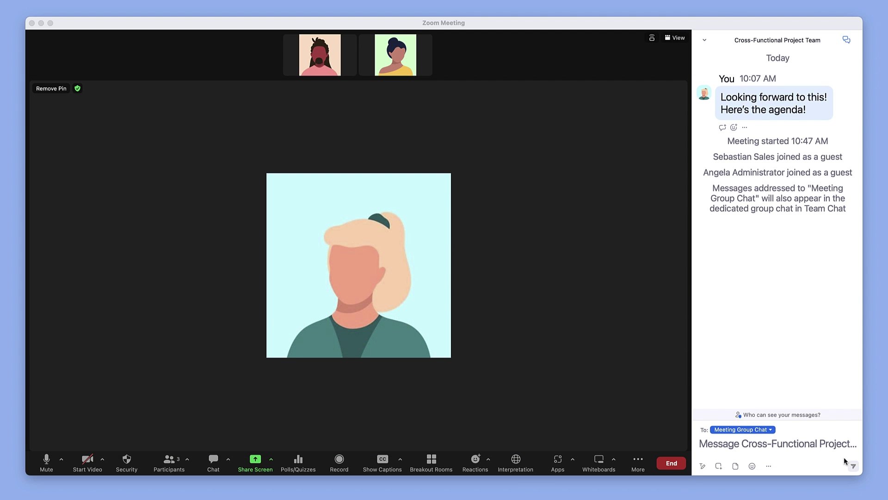
Send "Welcome everyone! We'll get started soon." to the Meeting Group Chat.
left_click(800, 446)
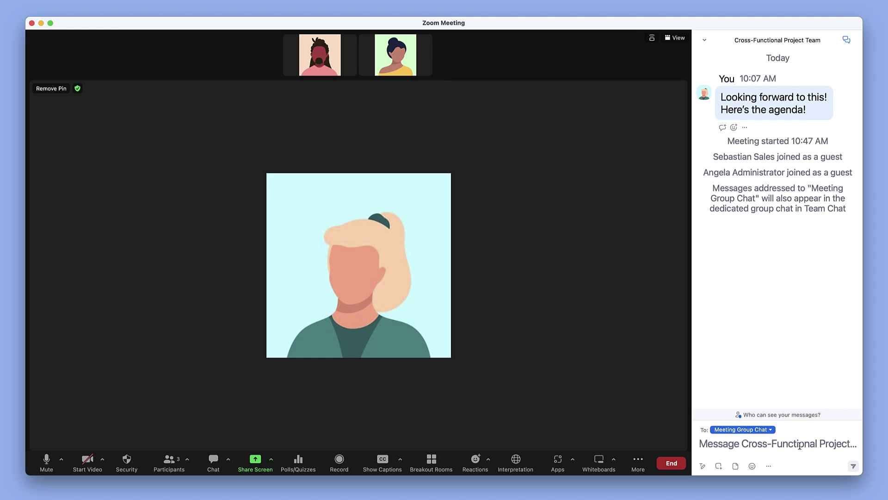
type("Welcome everyone! We’ll get started soon.")
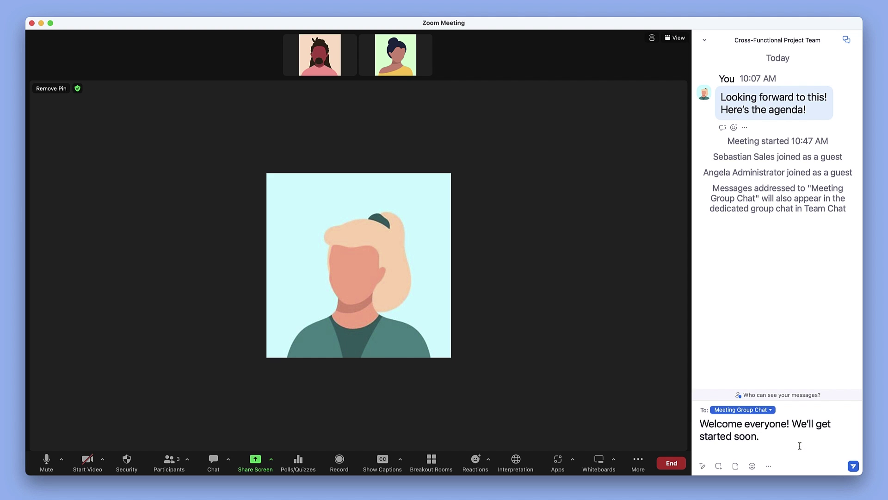
key("Return")
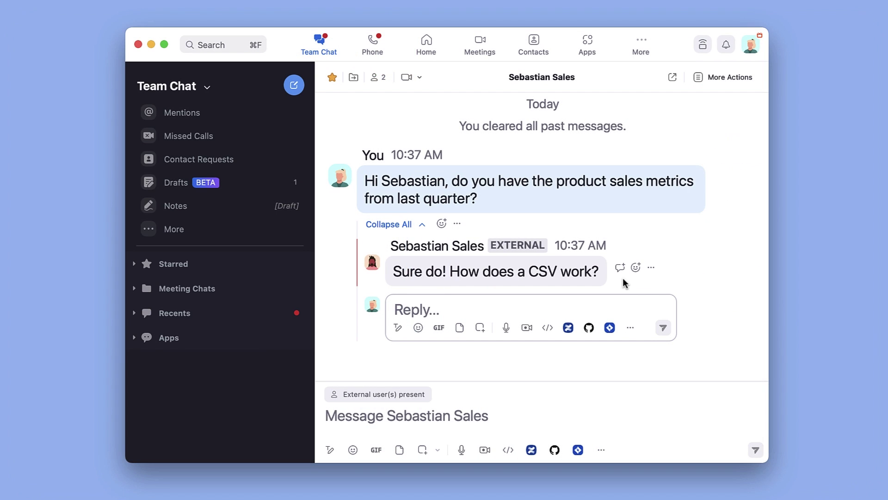
In Team Chat, add a smiling-face-with-hearts reaction to the contact's CSV question and reply "Perfect!" in its thread.
left_click(636, 272)
left_click(631, 251)
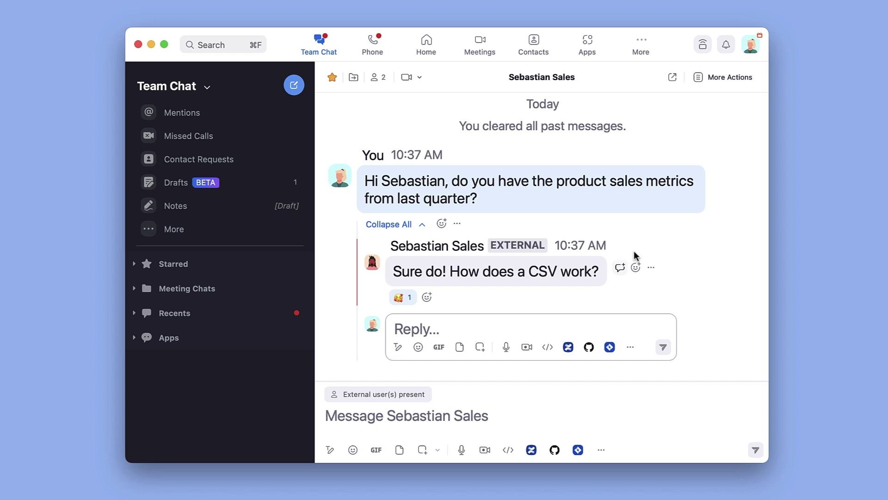
left_click(555, 326)
type("Perfect!")
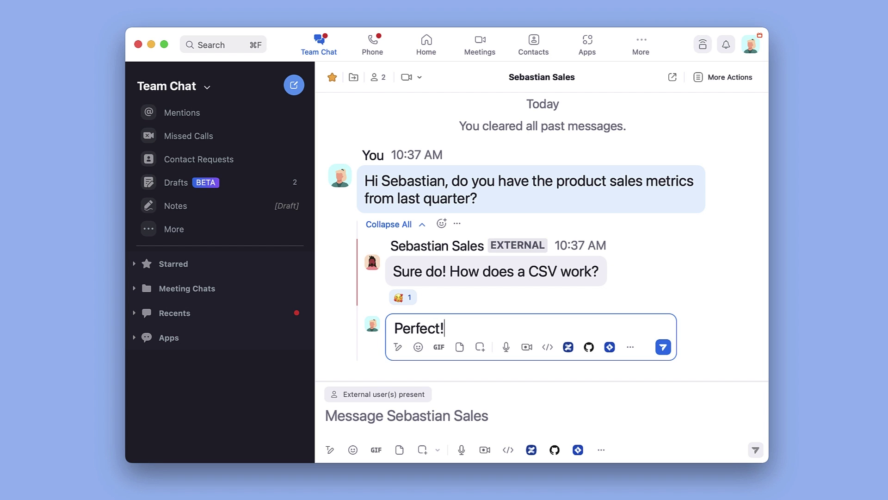
key("Return")
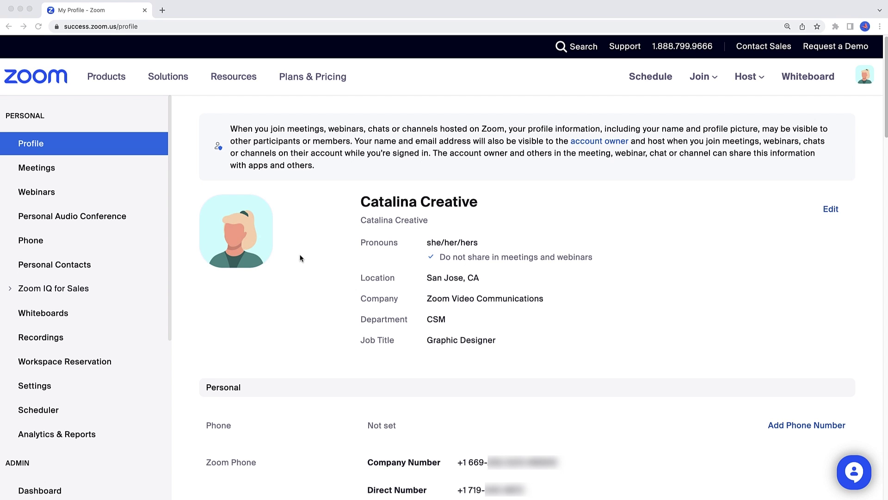
In the Zoom web portal, open the In Meeting (Basic) settings and show the options for whom participants can chat with by default.
left_click(48, 390)
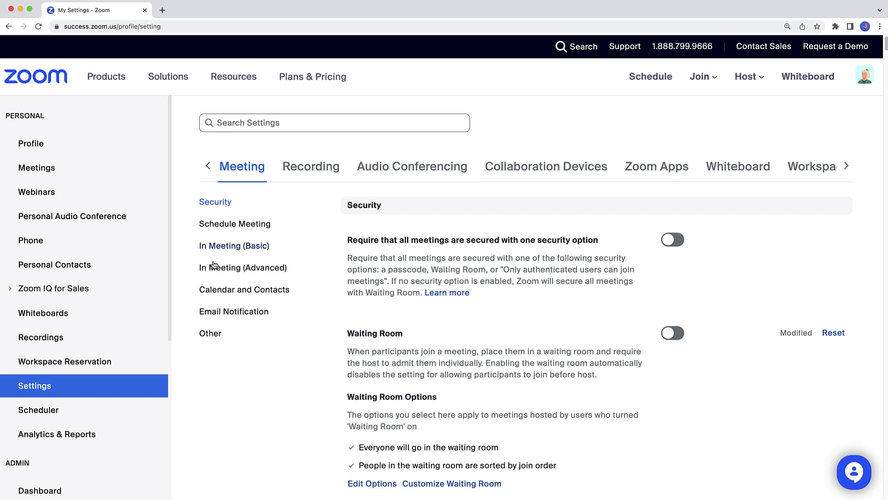
left_click(233, 245)
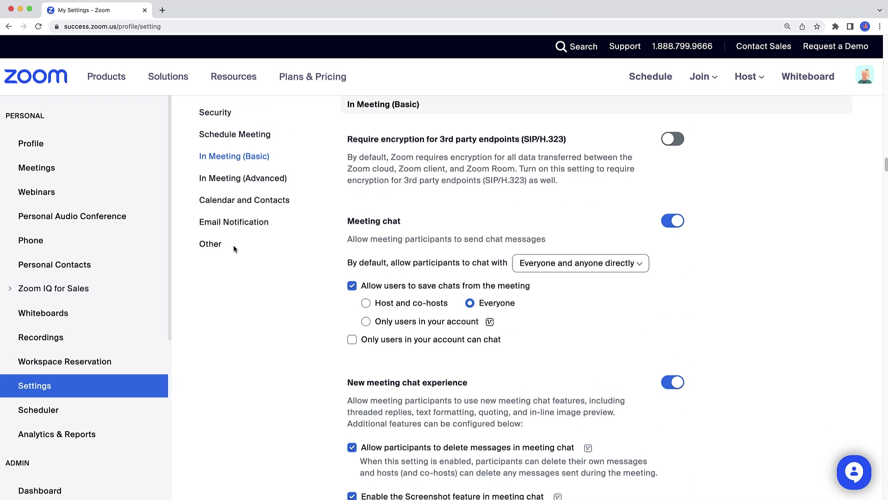
left_click(645, 267)
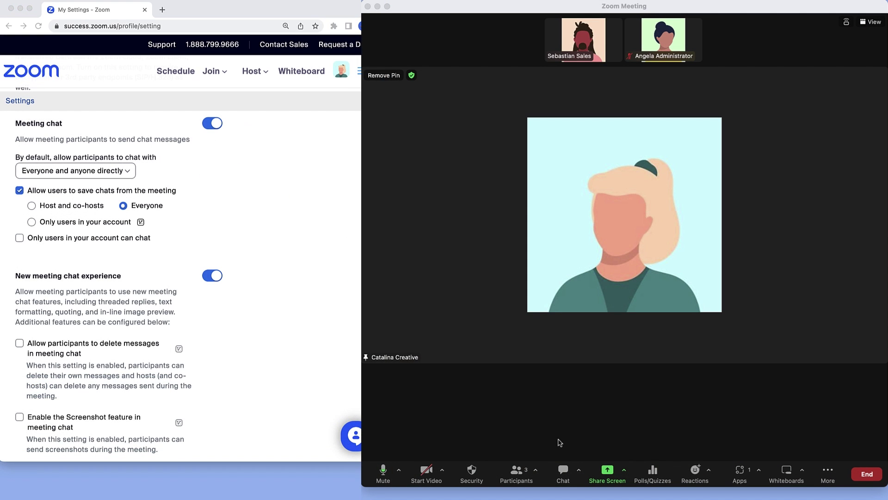
Open the meeting's chat window and send "Welcome everyone! We'll get started soon." to Everyone.
left_click(561, 477)
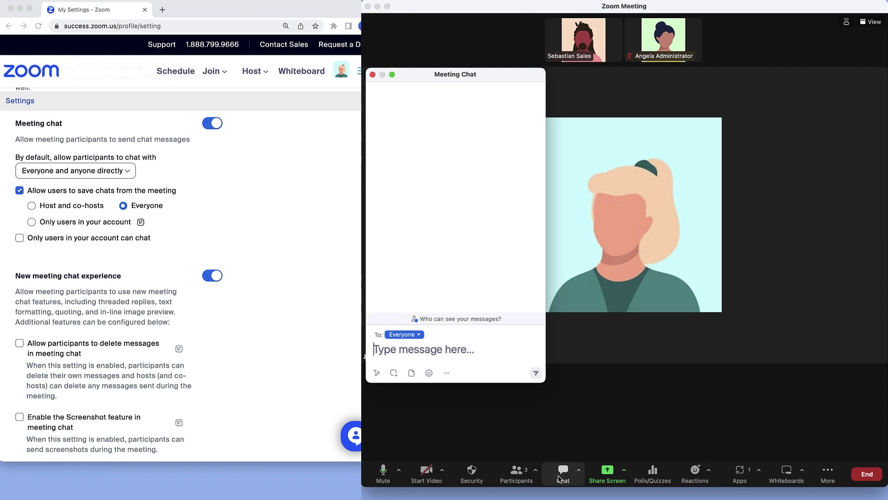
left_click(128, 170)
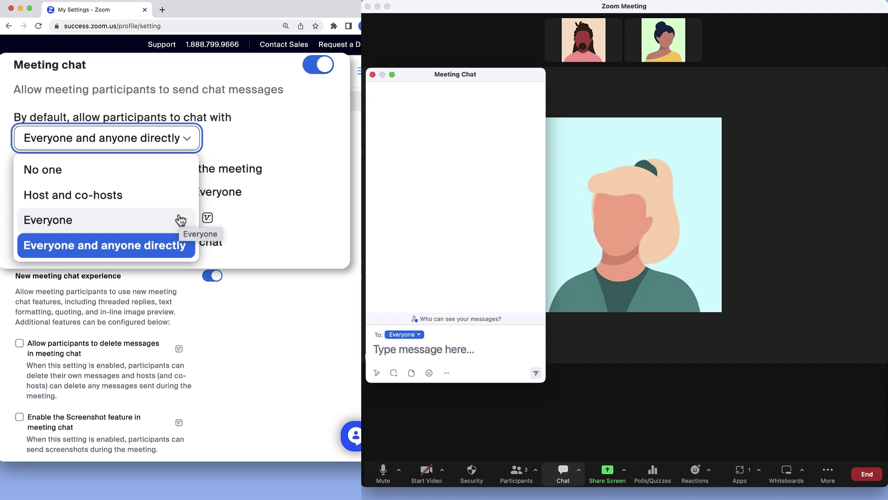
type("Welcome everyone! We’ll get started soon.")
key("Return")
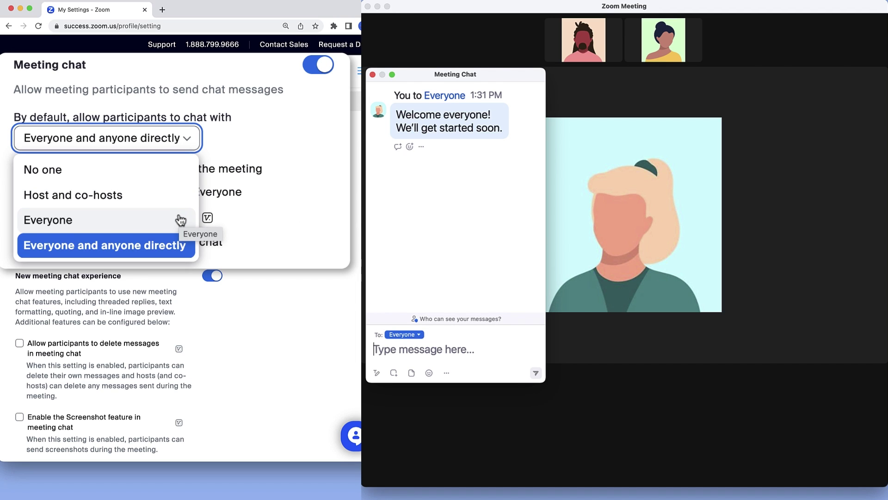
Send the sales participant a direct message greeting them by first name, with "Looking forward to your presentation!".
left_click(417, 335)
left_click(422, 353)
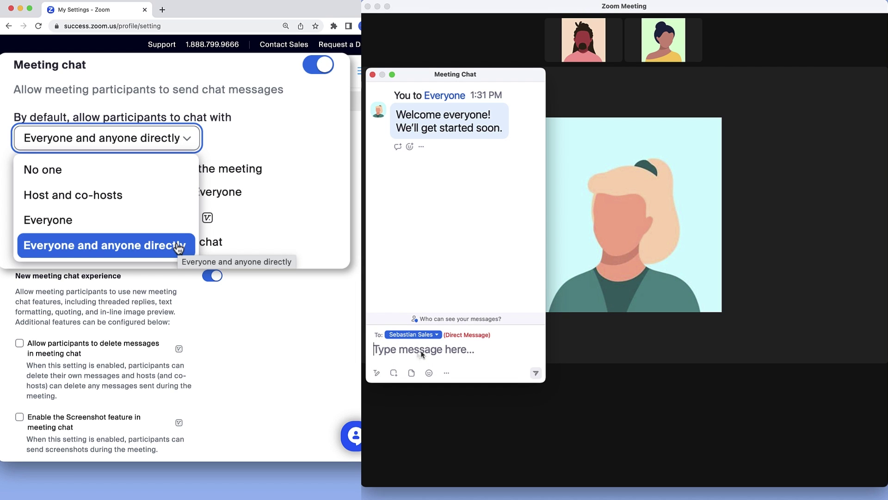
type("Hi Sebastian. Looking forward to your presentation!")
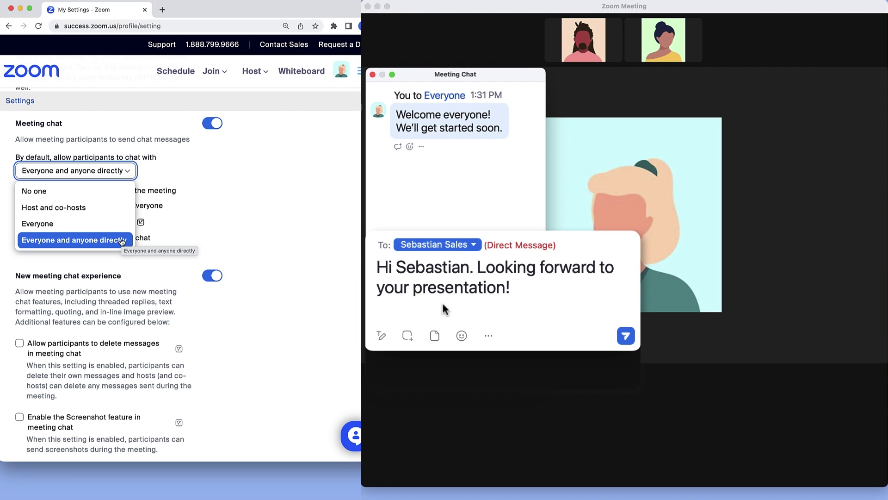
key("Return")
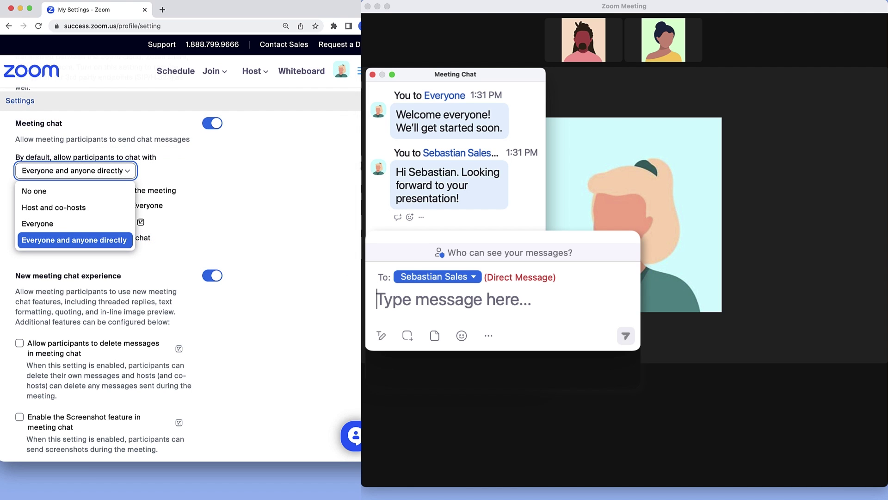
Try Host and co-hosts as the group allowed to save meeting chats, and set it back to Everyone.
scroll(180, 277, "down", 10)
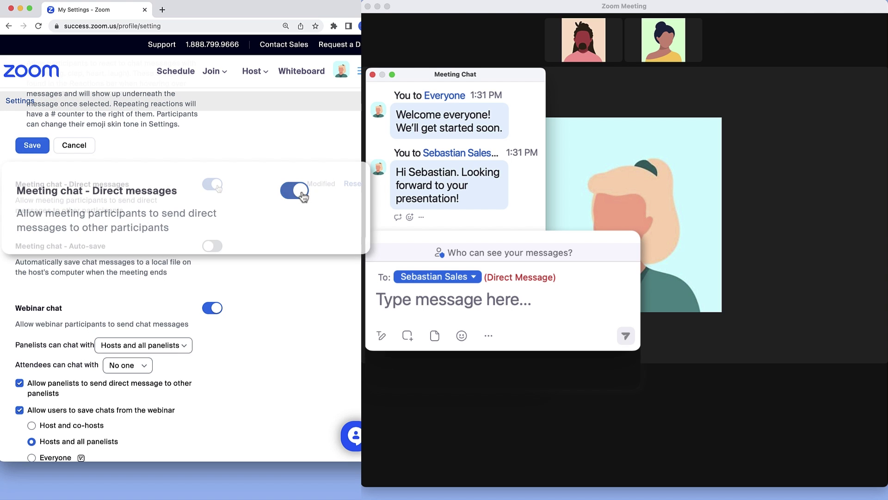
scroll(120, 275, "up", 10)
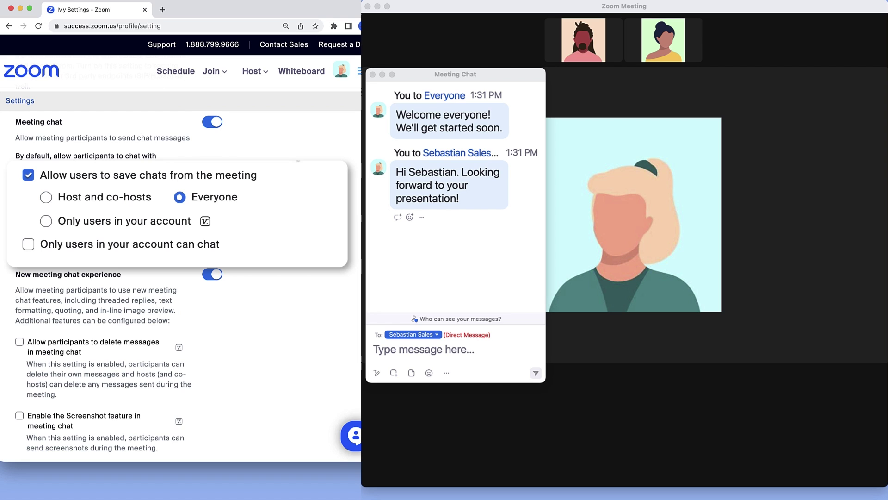
left_click(20, 189)
left_click(29, 177)
left_click(46, 200)
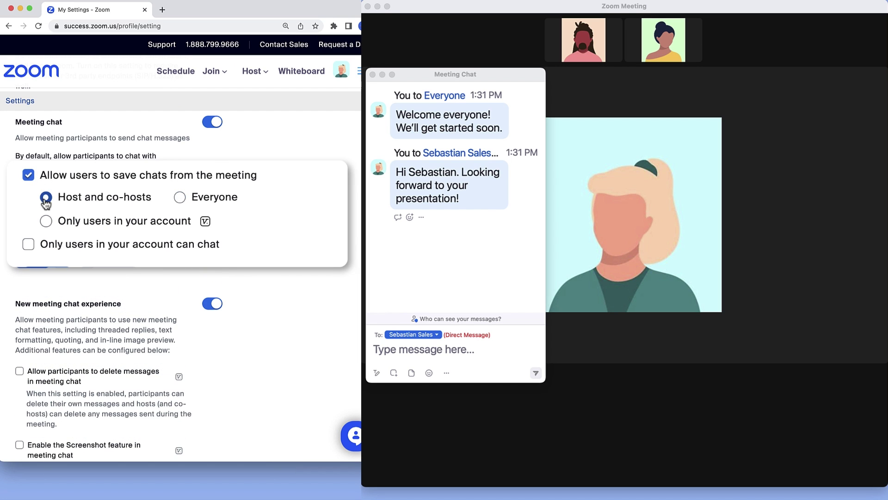
left_click(180, 198)
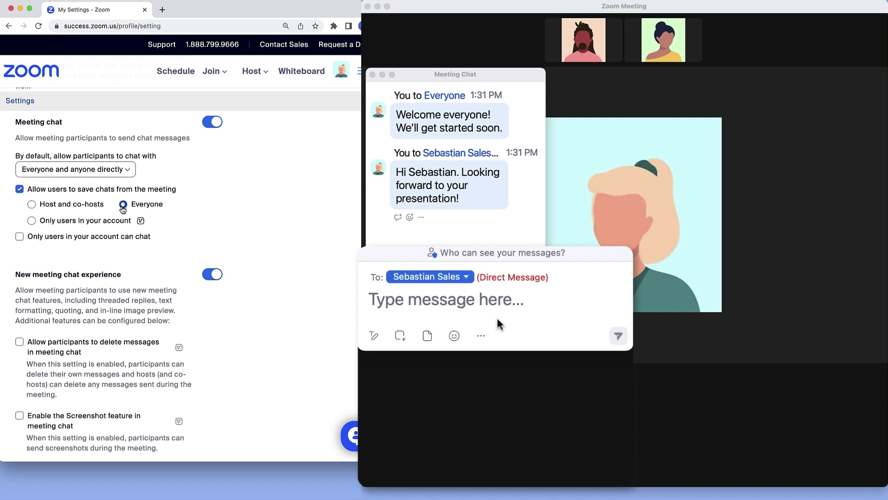
Save the meeting chat and open the saved file meeting_saved_chat.txt.
left_click(481, 337)
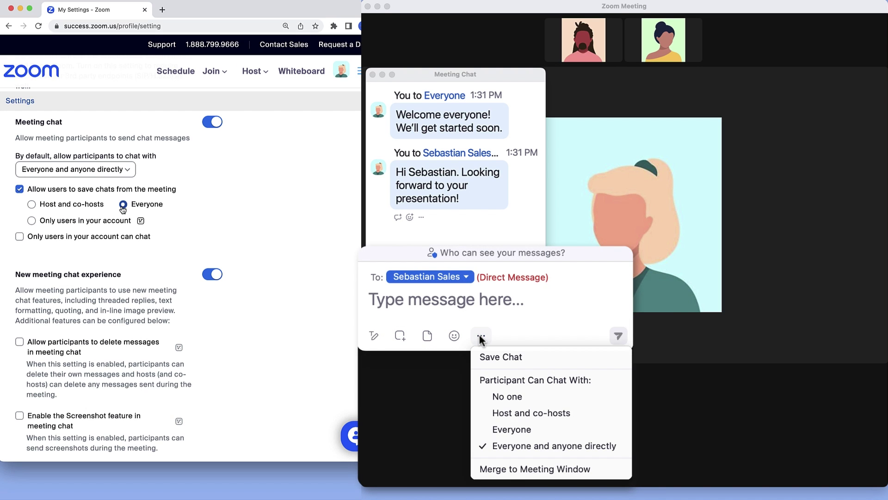
left_click(486, 356)
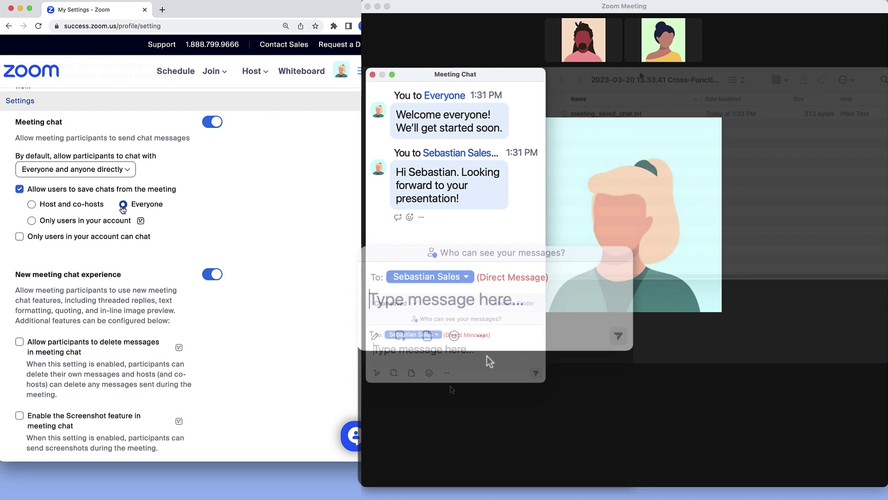
double_click(632, 115)
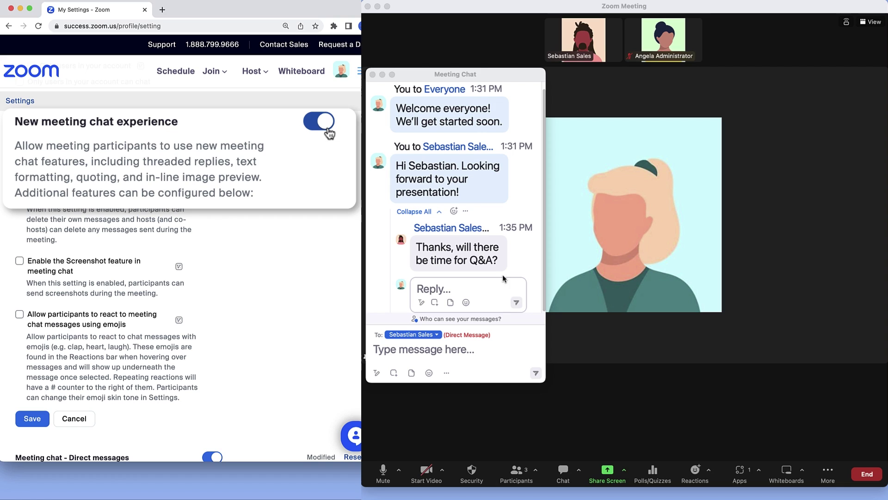
Reply "You bet!" in bold to the participant's question about time for Q&A.
left_click(467, 285)
left_click(463, 288)
type("You bet!")
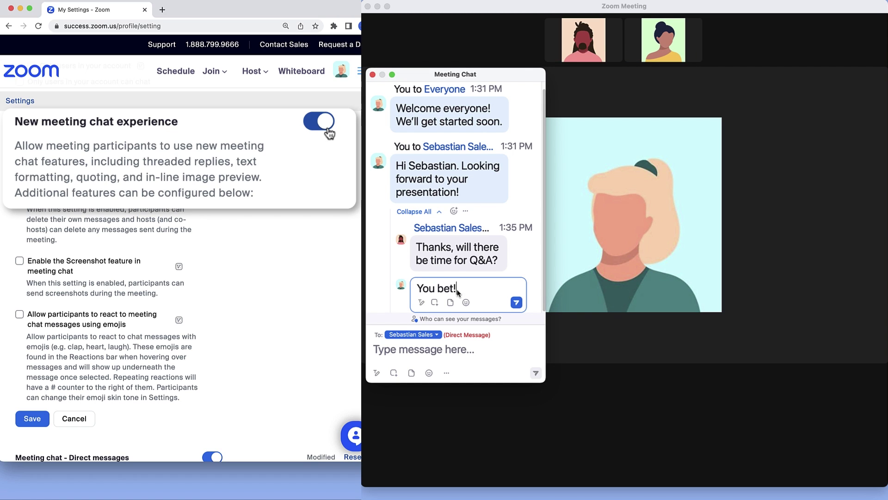
left_click_drag(457, 289, 416, 289)
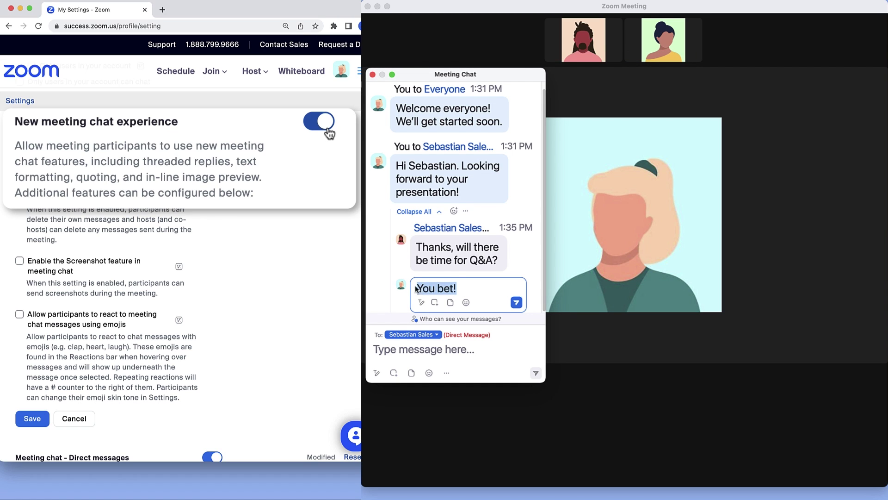
left_click(421, 302)
left_click(421, 259)
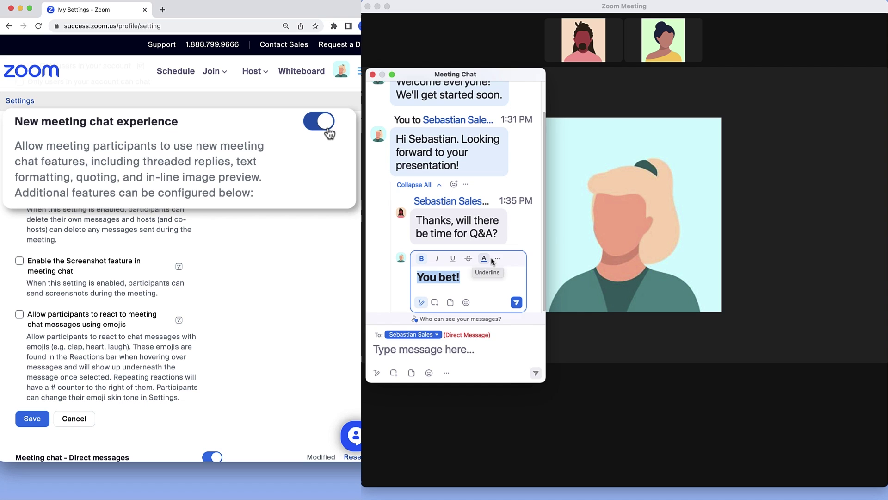
left_click(497, 259)
left_click(486, 273)
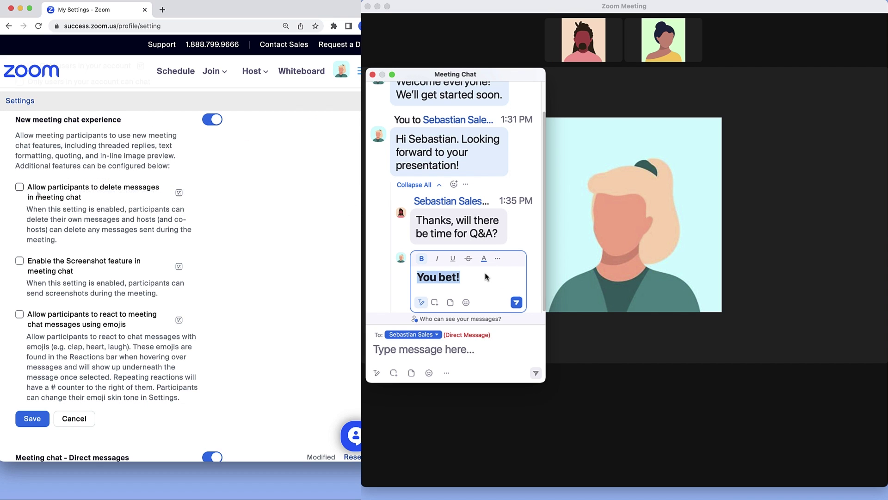
key("Return")
Delete the "You bet!" reply from the meeting chat thread.
right_click(454, 262)
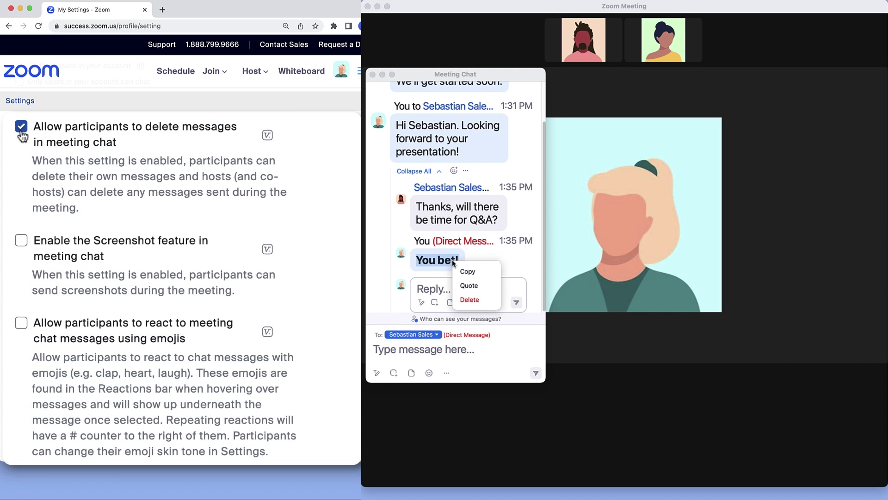
left_click(470, 300)
Send the thread reply "Of course - how long do you need?" and allow participants to react to meeting chat messages using emojis.
type("Of course - how long do you need?")
left_click(21, 322)
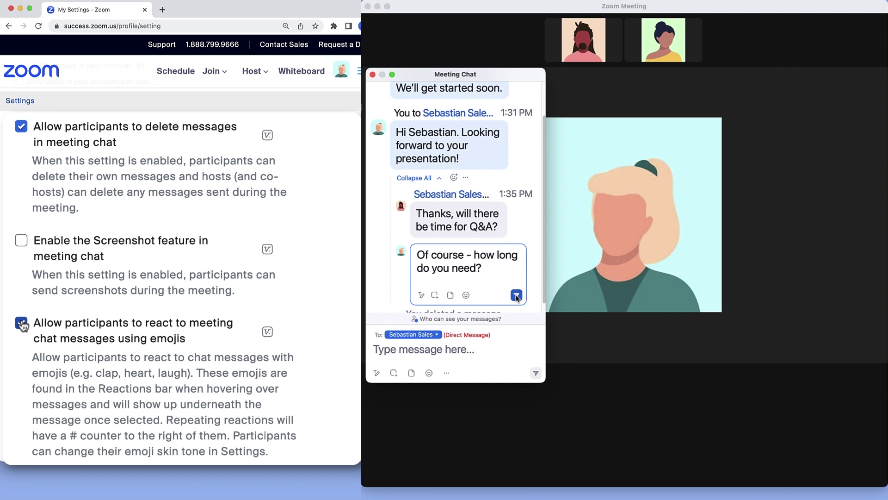
left_click(516, 285)
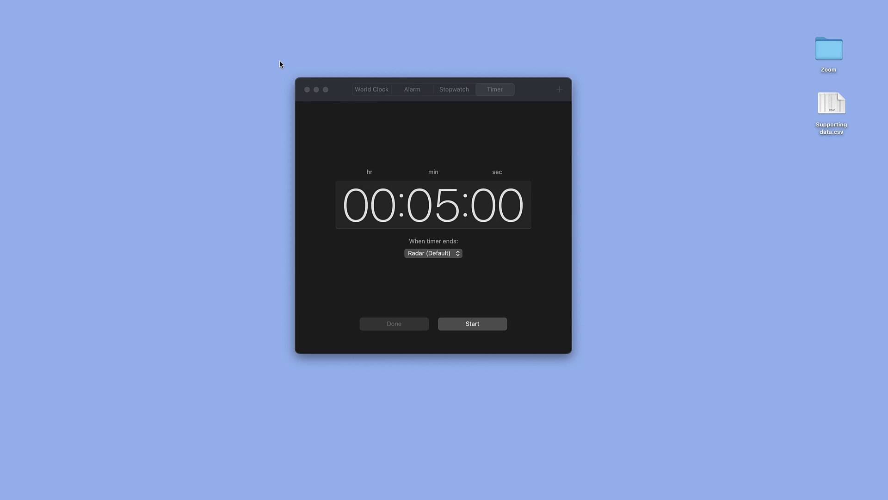
Enable the Screenshot feature in meeting chat and reply "Got my timer ready!" with a captured screenshot of the five-minute timer.
left_click_drag(280, 61, 592, 372)
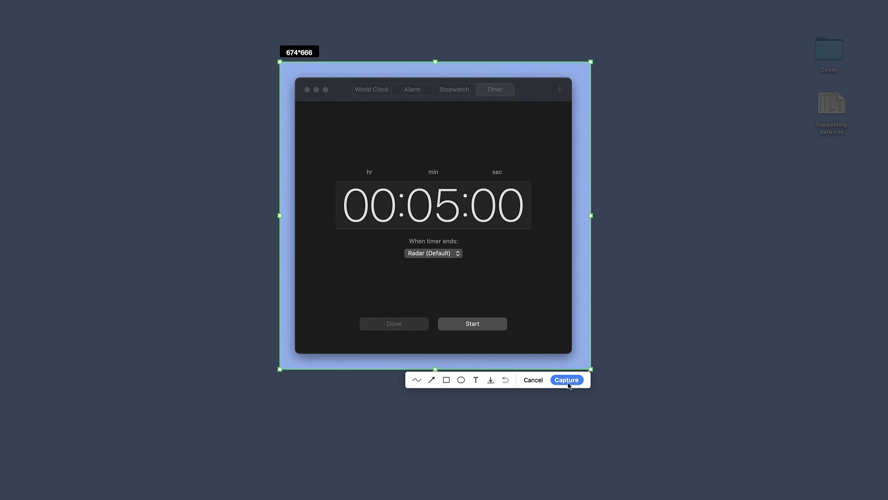
left_click(568, 381)
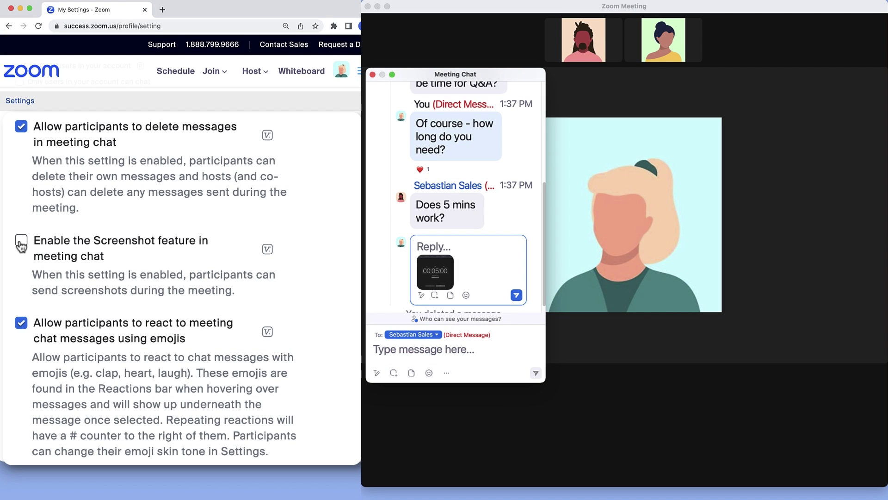
type("Got my timer ready!")
left_click(21, 240)
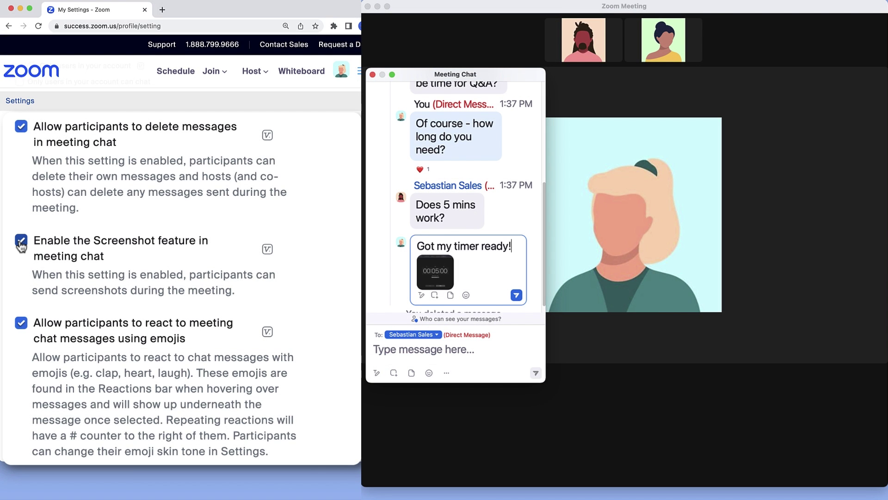
key("Return")
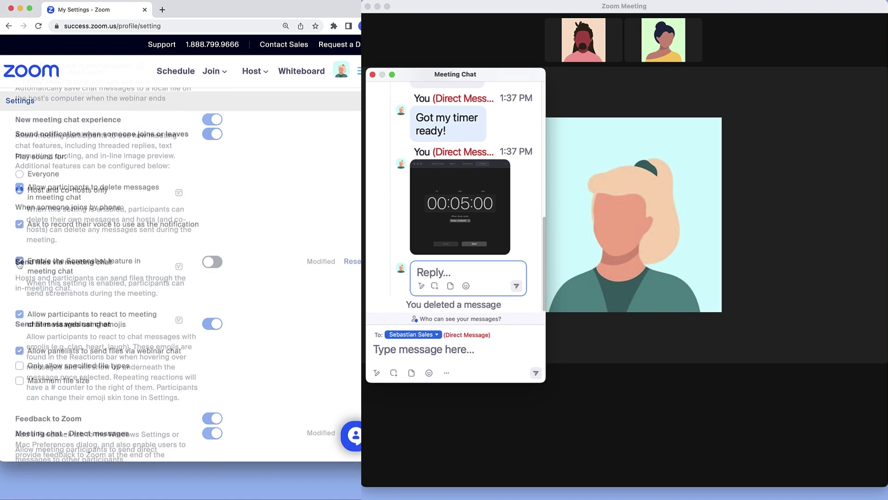
Turn on the Send files via meeting chat setting.
scroll(20, 263, "down", 5)
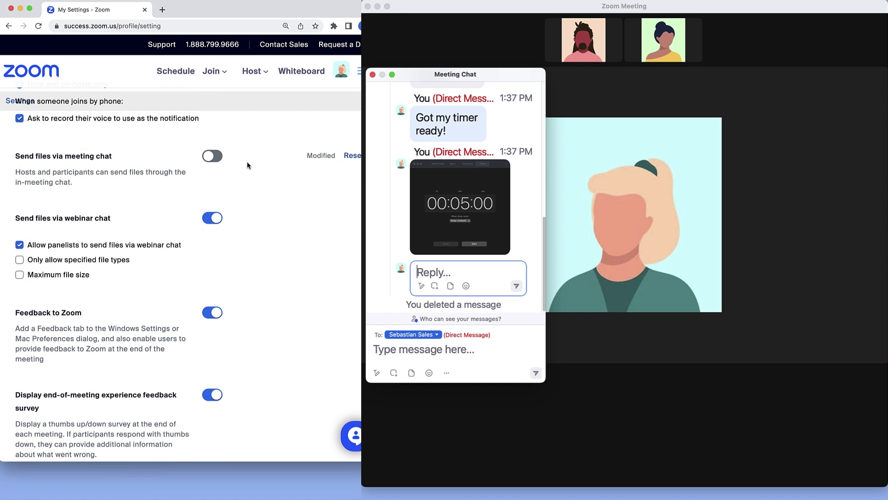
left_click(214, 157)
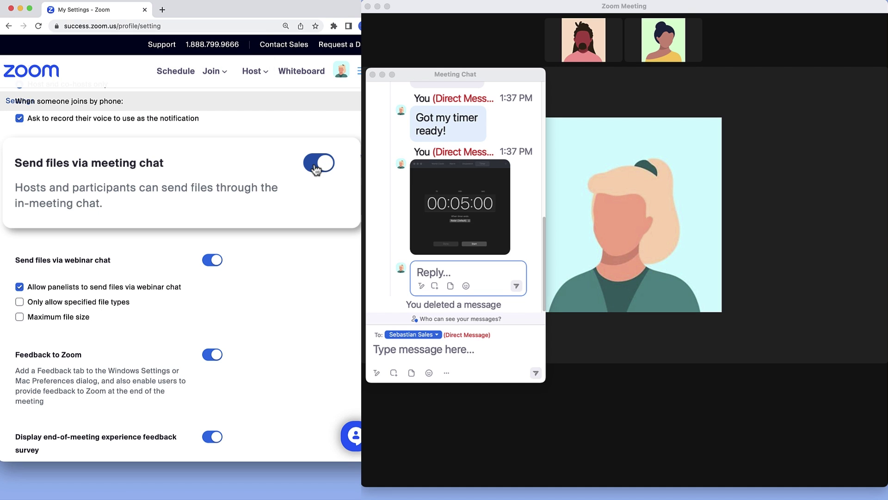
Attach the desktop file Supporting data.csv to the reply in the meeting chat thread and send it.
left_click(411, 373)
left_click(418, 359)
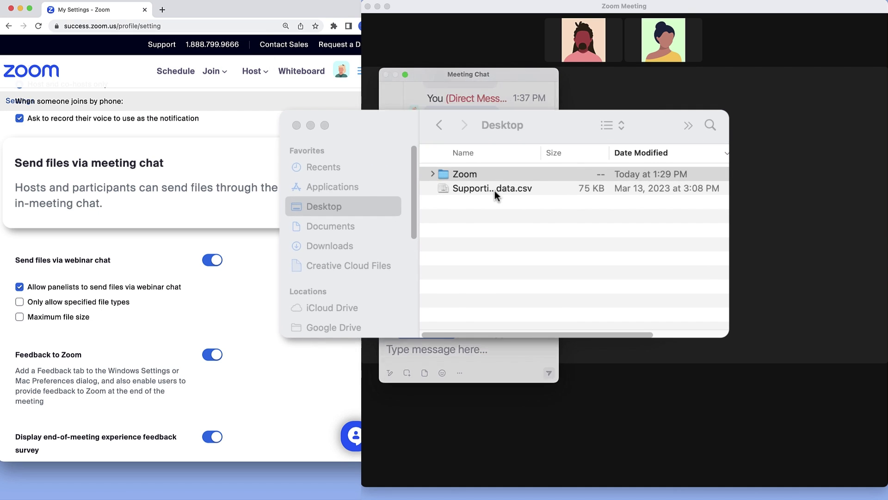
double_click(495, 191)
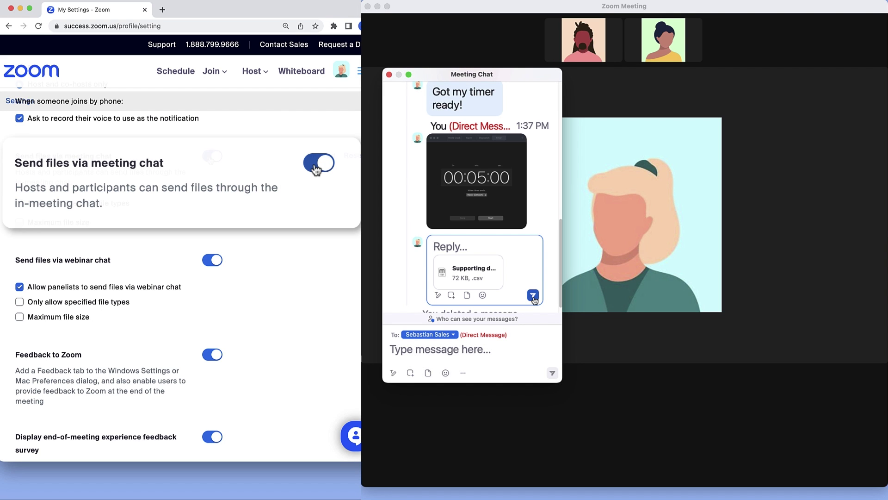
left_click(534, 299)
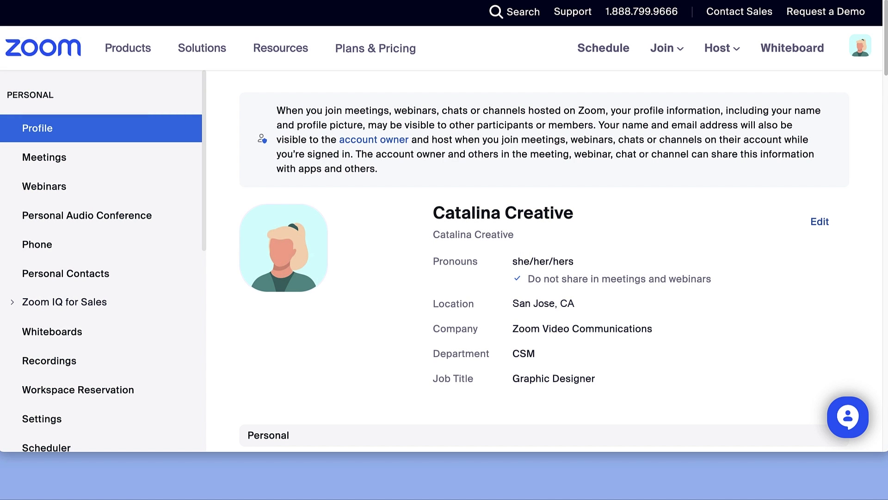
Start scheduling a new meeting in the web portal, with an invitee and a dedicated group chat enabled for the meeting.
left_click(50, 160)
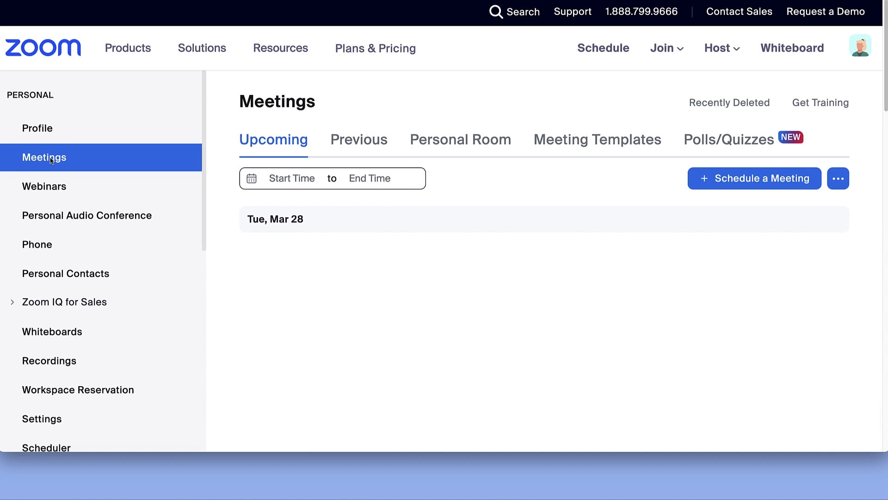
left_click(732, 180)
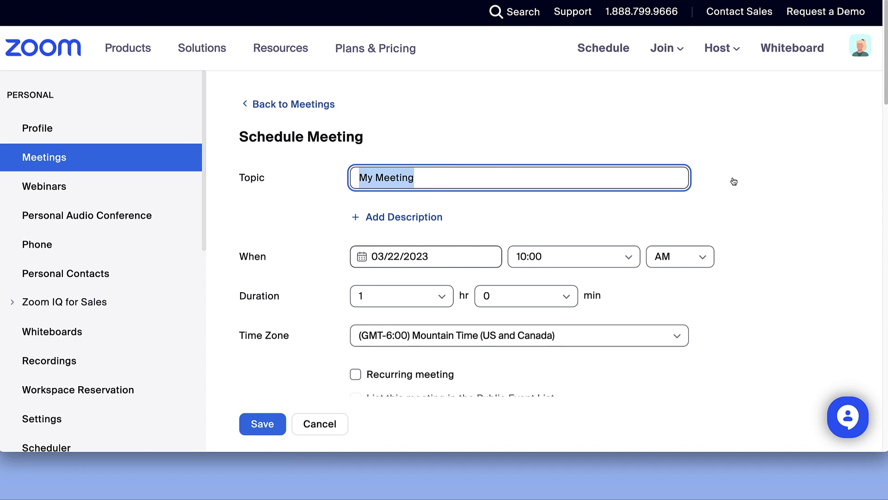
left_click_drag(885, 97, 885, 116)
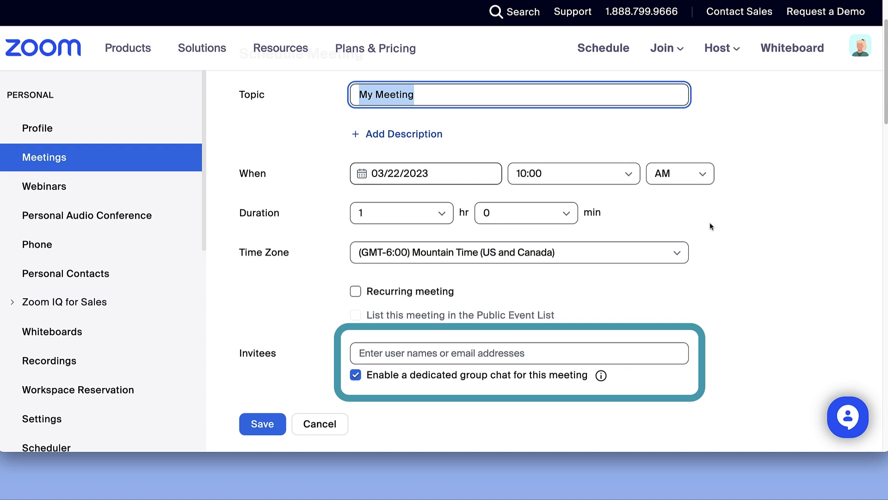
left_click(356, 376)
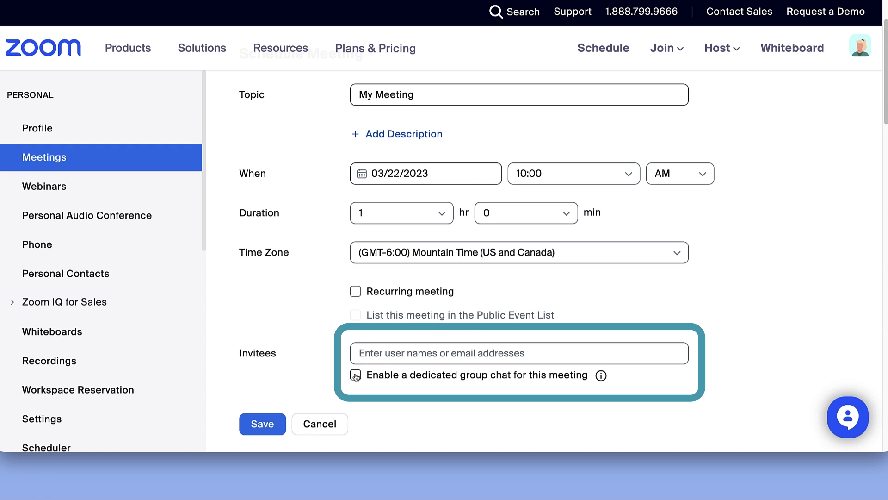
left_click(356, 376)
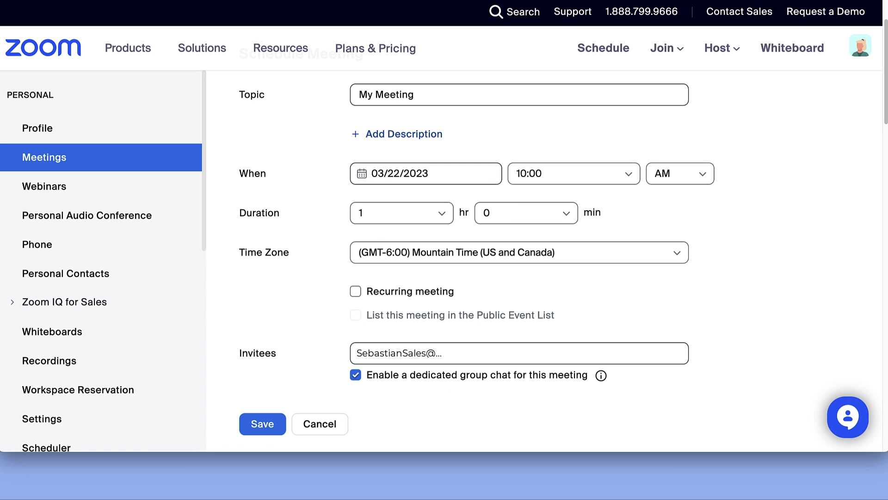
Try the Recurring meeting option for the meeting being scheduled.
left_click(355, 292)
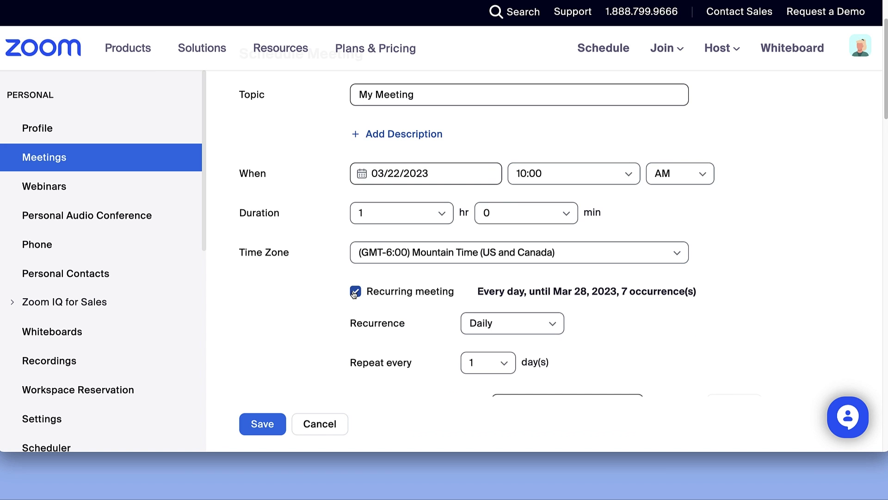
left_click(355, 291)
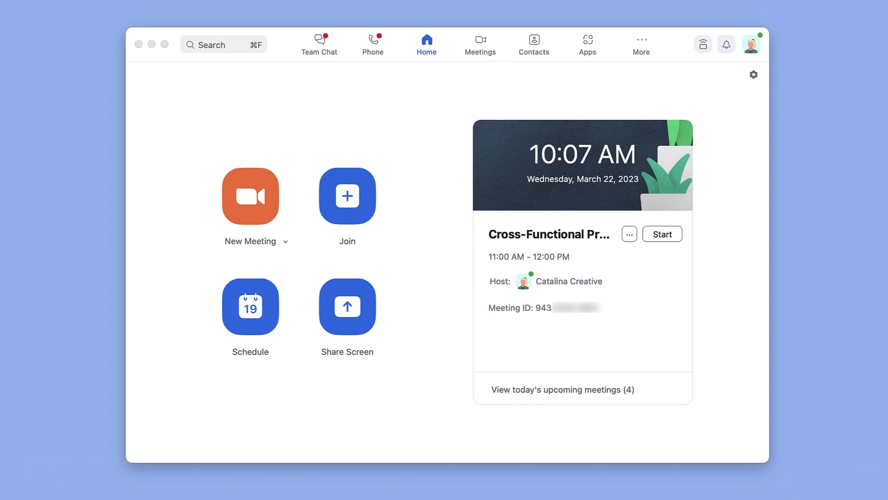
In the Zoom desktop app, message the attendees of the Cross-Functional Project Team meeting: "Looking forward to this! Here's the agenda!".
left_click(482, 41)
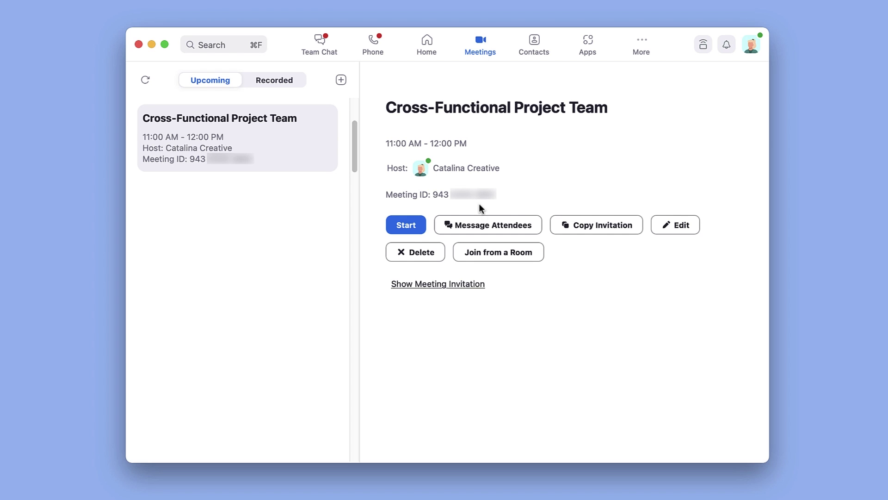
left_click(479, 224)
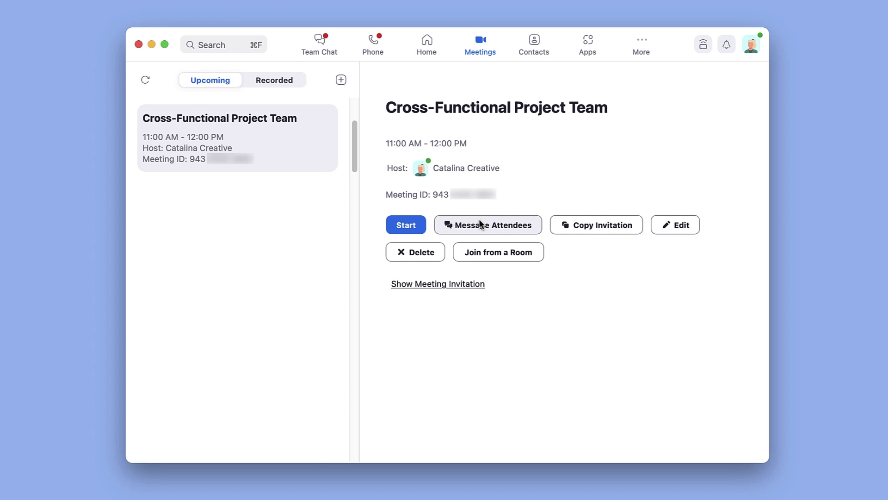
type("Loo")
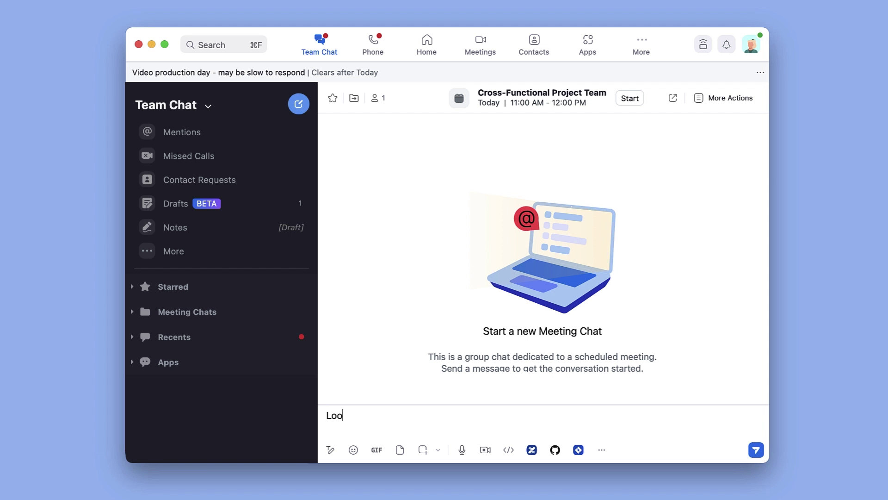
type("king forward to this! Here's the agenda!")
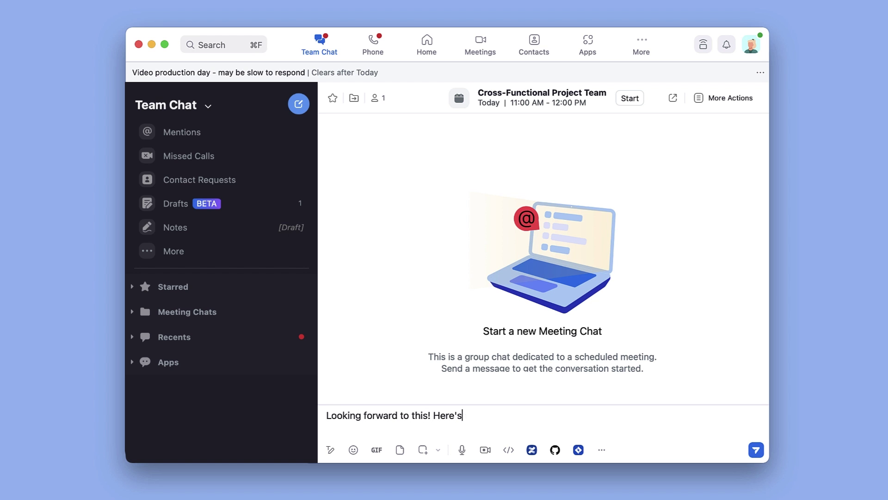
key("Return")
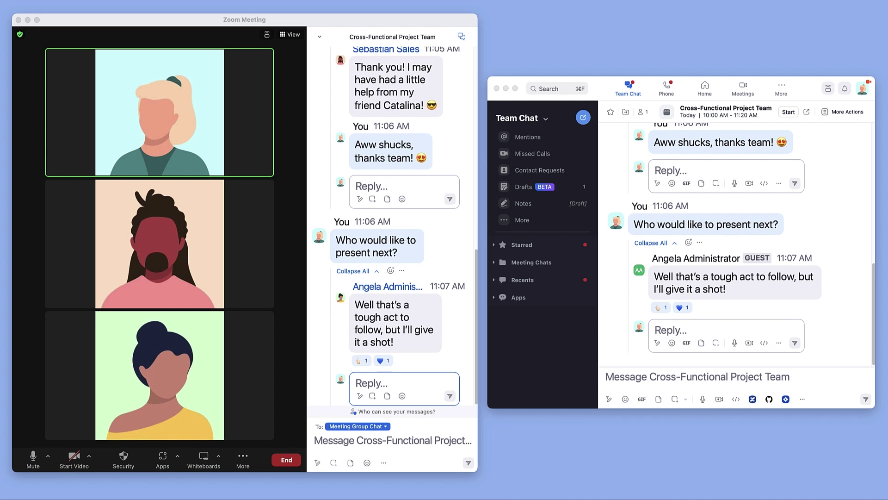
Reply "You got this" plus the presenter's first name and an exclamation mark in the "Who would like to present next?" meeting chat thread.
left_click(383, 382)
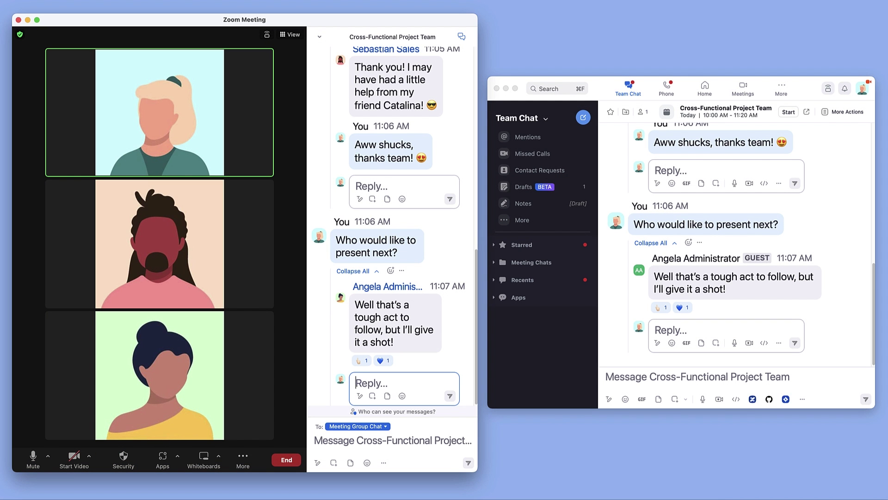
type("You got this Angela")
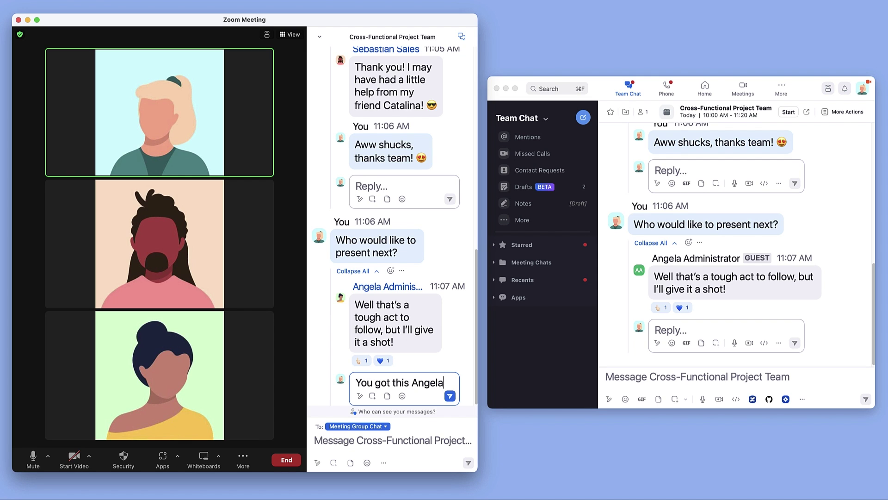
type("!")
key("Return")
In Team Chat, send the meeting group "Great work today everyone! As a follow-up, please review the attached data." with Supporting data.csv attached.
key("super+grave")
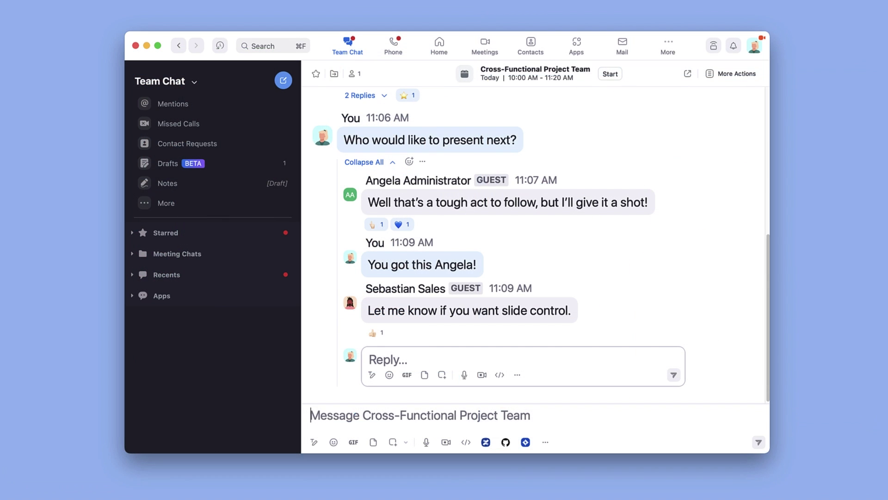
type("Great work today everyone")
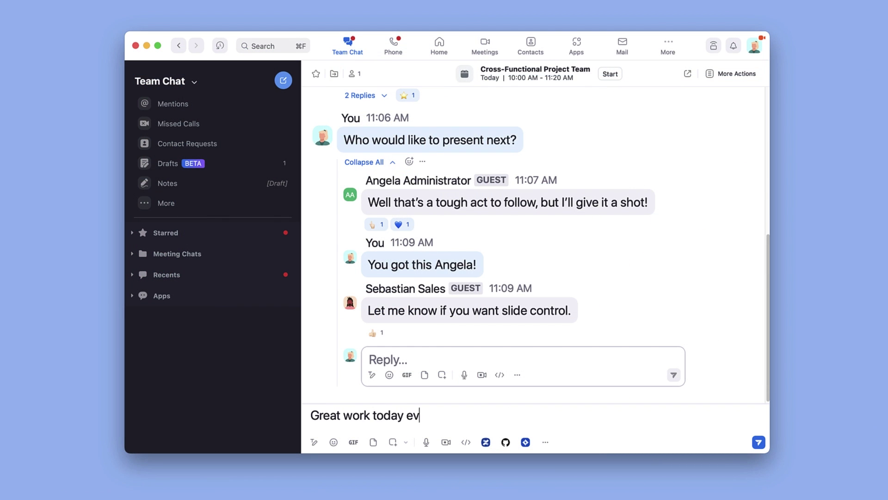
type("! As a follow")
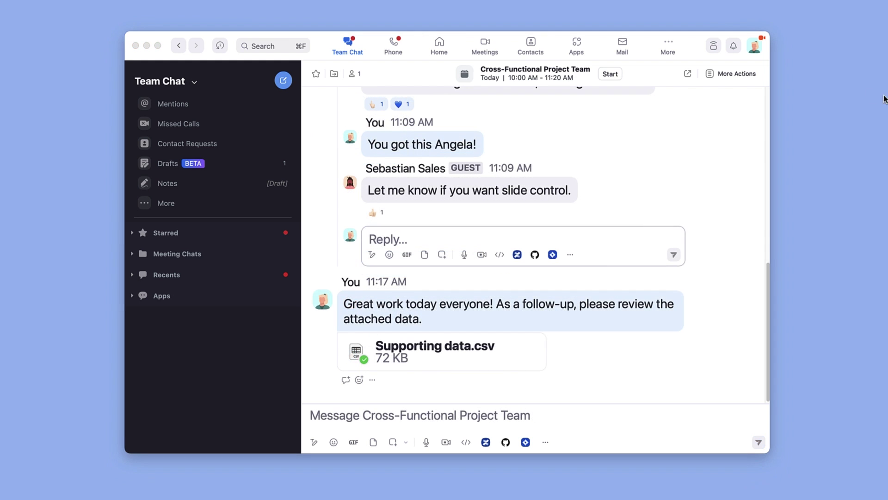
Show the notification preferences of the Cross-Functional Project Team chat.
left_click(751, 76)
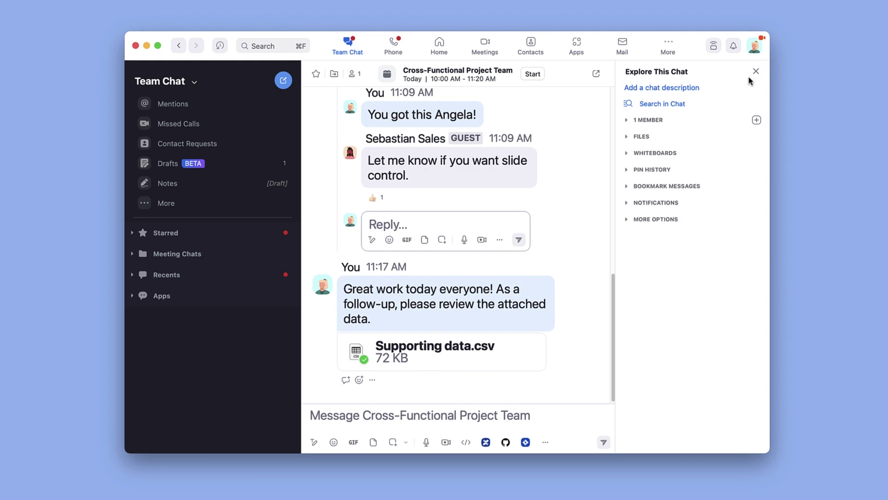
left_click(742, 203)
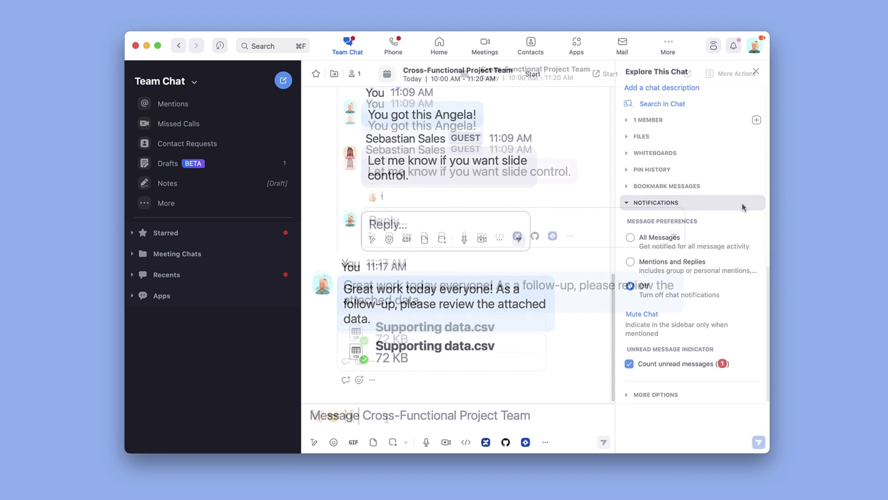
Add a blue heart emoji to the draft emoji message for the Cross-Functional Project Team chat.
left_click(334, 443)
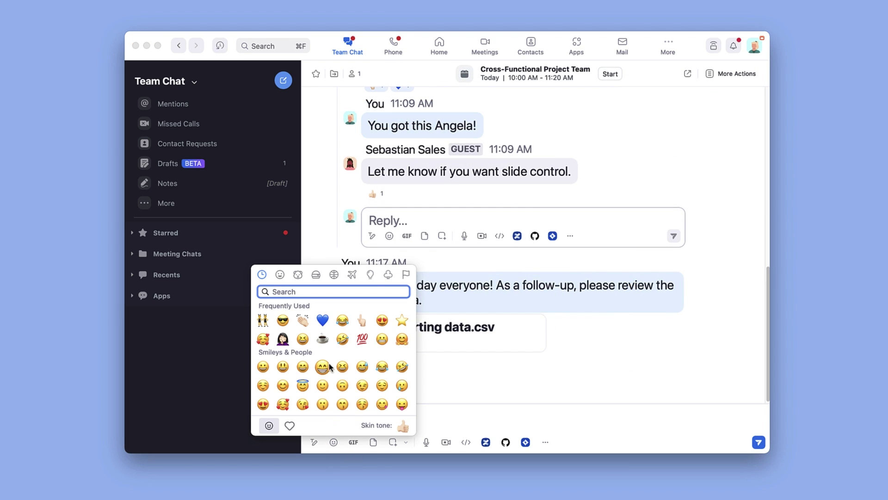
left_click(322, 321)
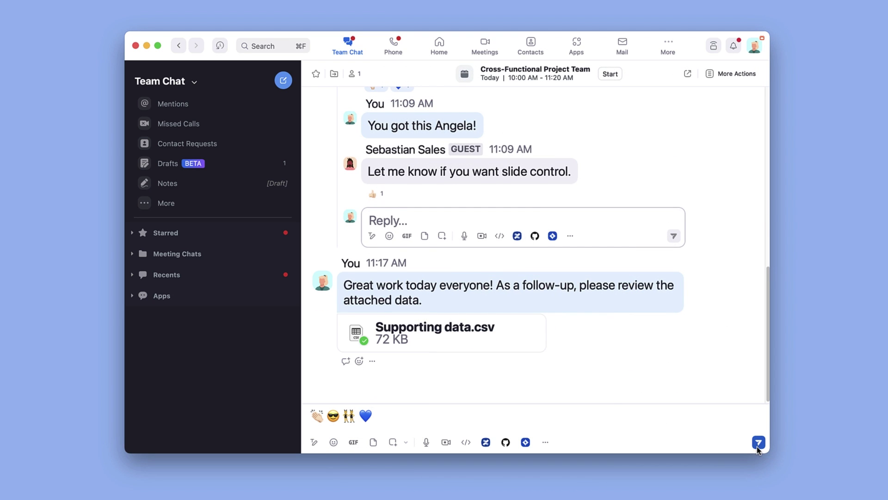